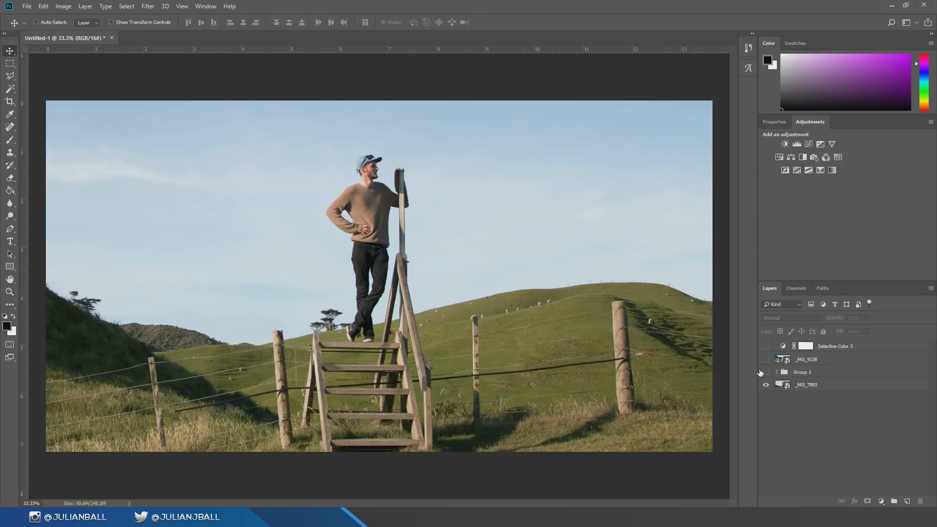
Show Group 1, the _MG_9138 photo and the Selective Color 3 layer to preview the finished edits
{"action": "left_click", "coordinate": [766, 372]}
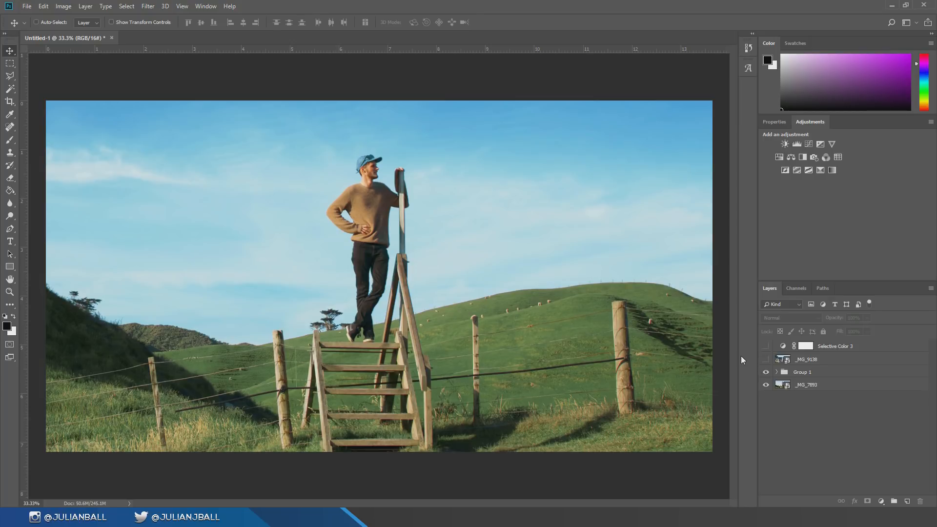
{"action": "left_click", "coordinate": [766, 359]}
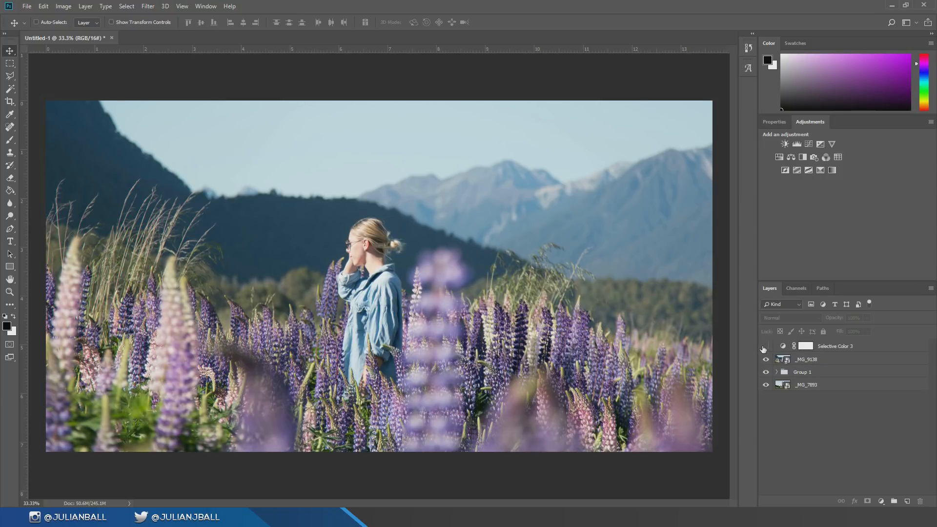
{"action": "left_click", "coordinate": [765, 347]}
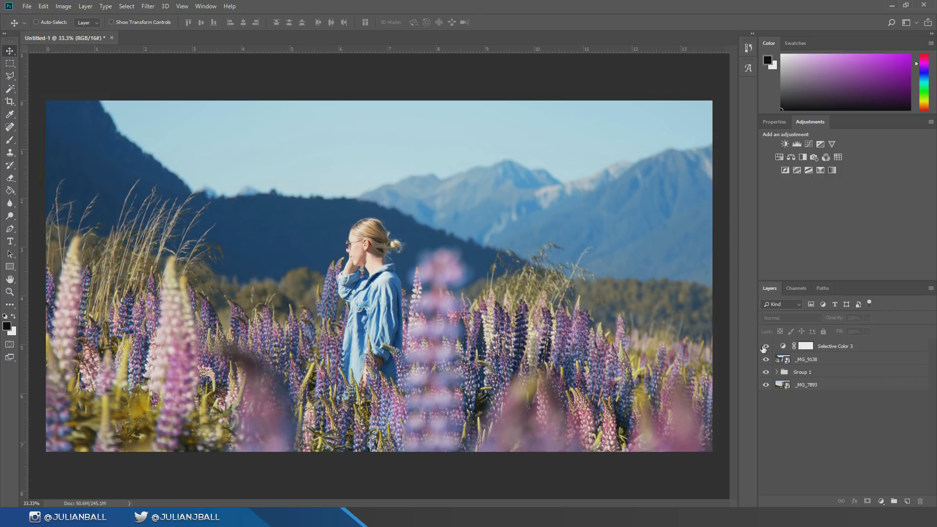
Delete the Selective Color 3 layer and Group 1, and hide the _MG_9138 photo
{"action": "left_click", "coordinate": [840, 347]}
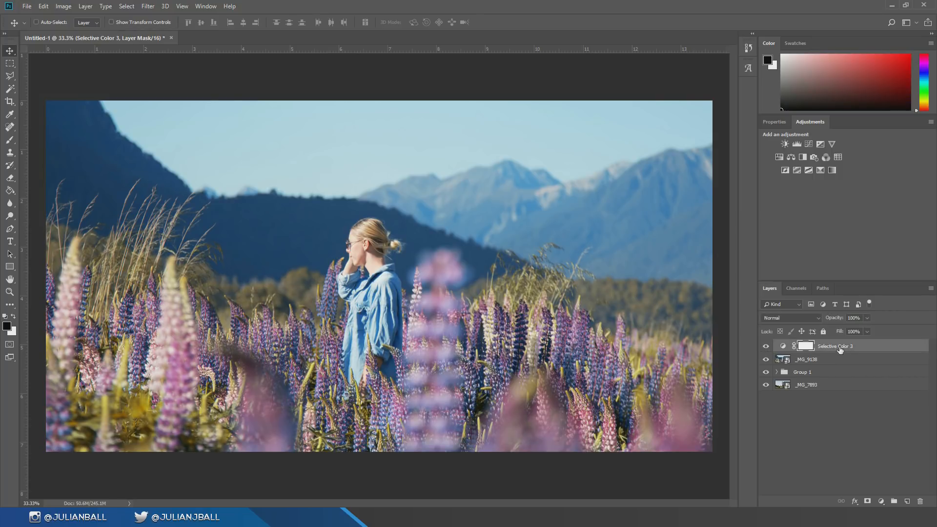
{"action": "key", "text": "Delete"}
{"action": "left_click", "coordinate": [811, 362]}
{"action": "key", "text": "Delete"}
{"action": "left_click", "coordinate": [765, 347]}
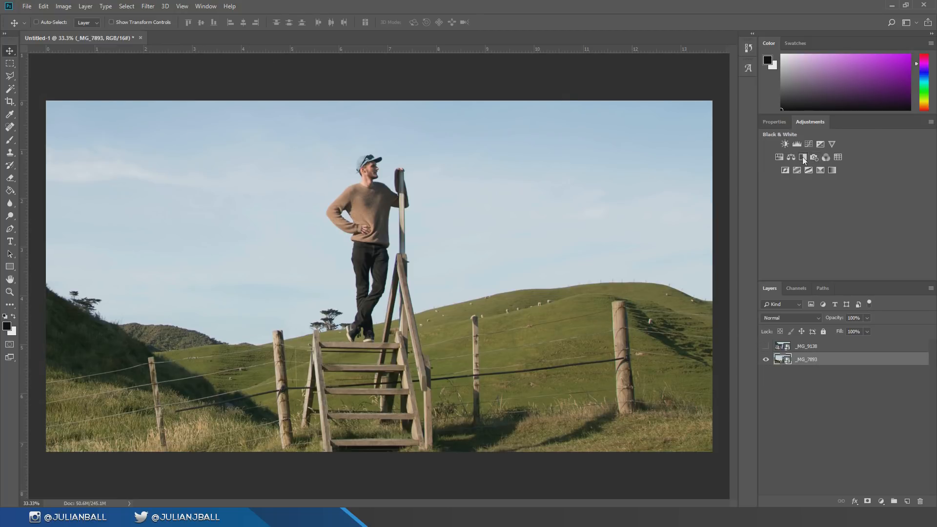
Add a Selective Color adjustment layer above the _MG_7893 photo
{"action": "left_click", "coordinate": [212, 6]}
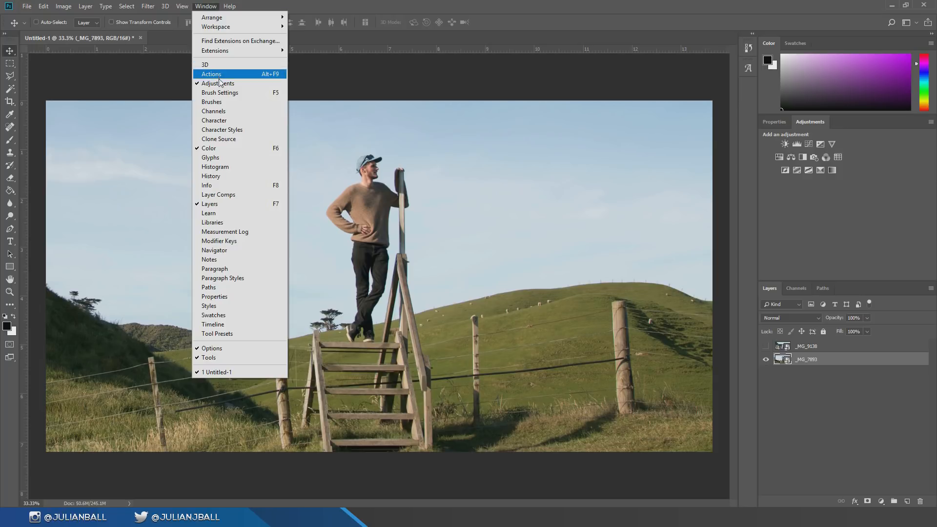
{"action": "left_click", "coordinate": [844, 267]}
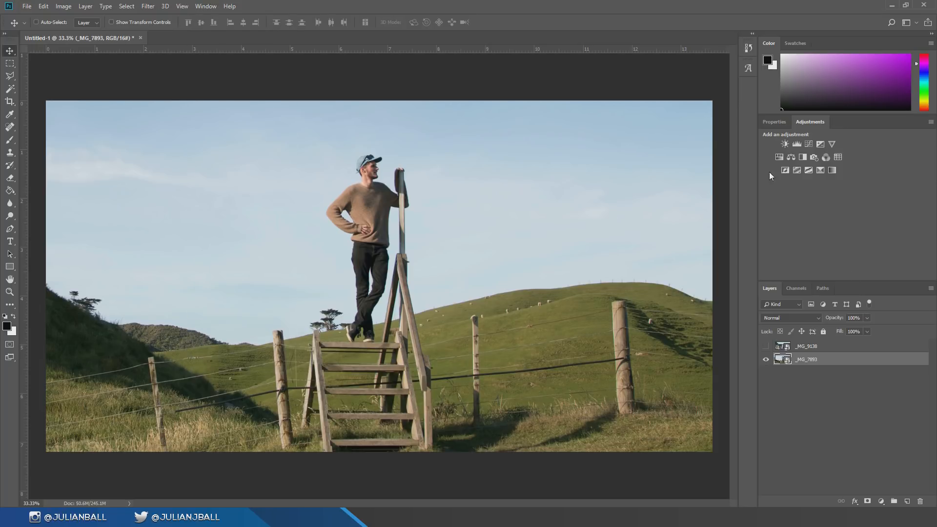
{"action": "left_click", "coordinate": [822, 172]}
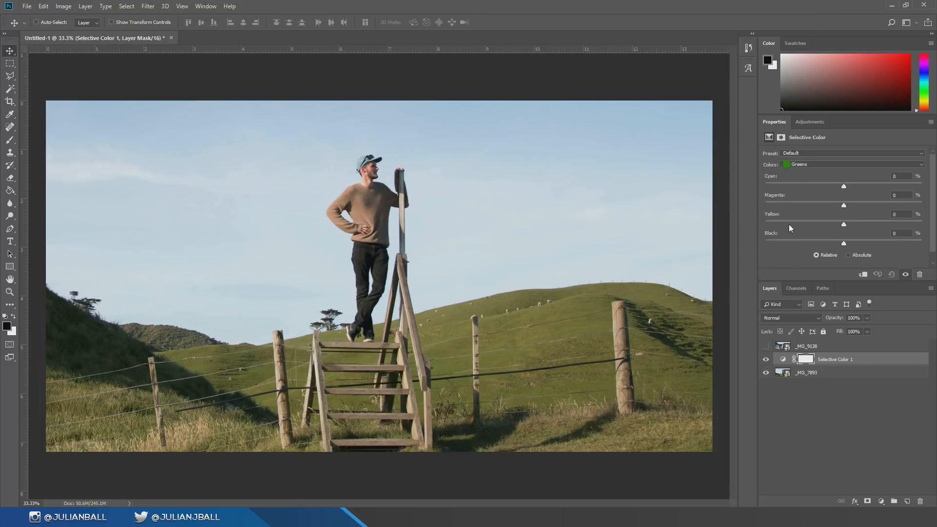
{"action": "left_click_drag", "start_coordinate": [805, 282], "coordinate": [806, 291]}
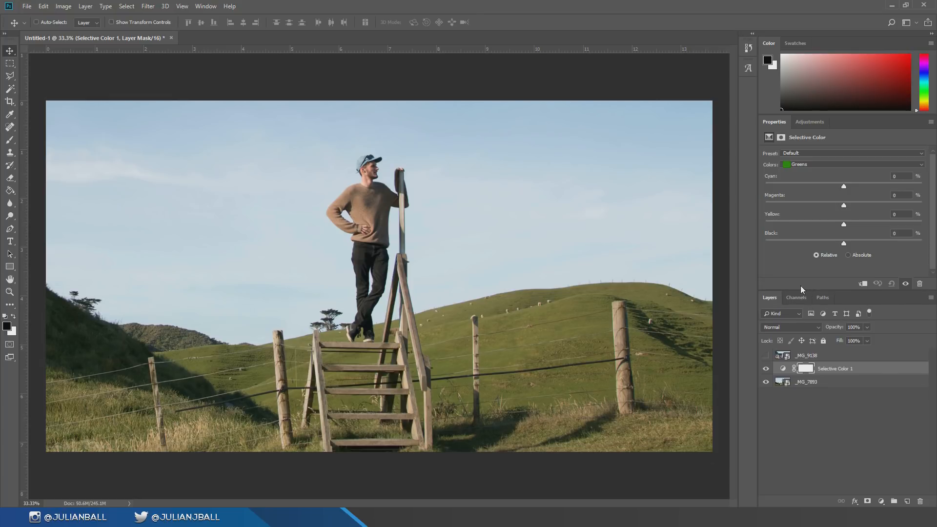
Set the Yellows to cyan +86, magenta -10, yellow -30 and black -3, and compare the photo before and after
{"action": "left_click", "coordinate": [813, 163]}
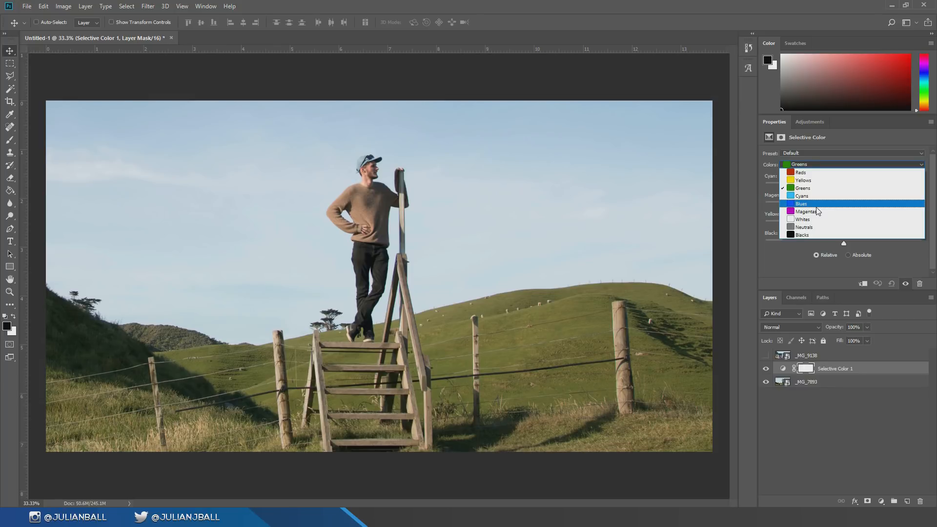
{"action": "left_click", "coordinate": [809, 180]}
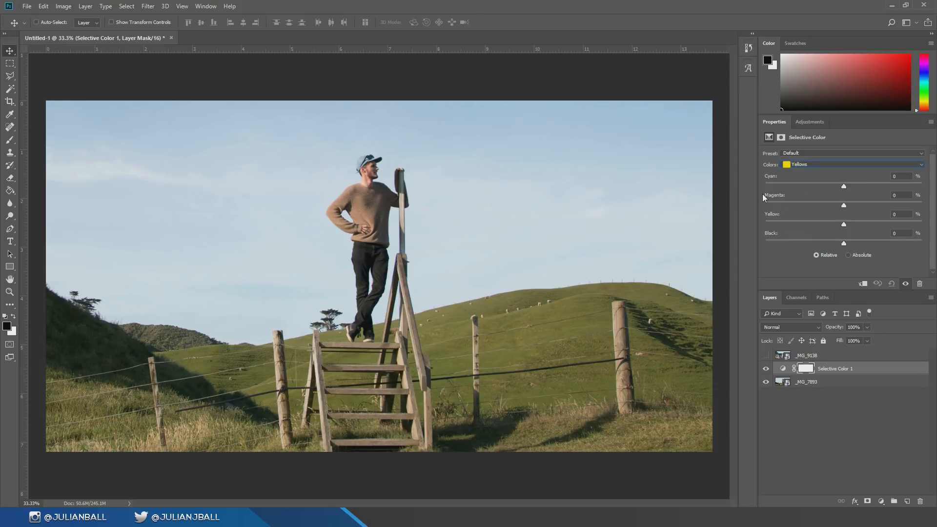
{"action": "left_click", "coordinate": [845, 186]}
{"action": "mouse_move", "coordinate": [843, 206]}
{"action": "left_mouse_down"}
{"action": "mouse_move", "coordinate": [797, 208]}
{"action": "mouse_move", "coordinate": [889, 206]}
{"action": "mouse_move", "coordinate": [849, 209]}
{"action": "left_mouse_up"}
{"action": "mouse_move", "coordinate": [847, 226]}
{"action": "left_mouse_down"}
{"action": "mouse_move", "coordinate": [771, 232]}
{"action": "mouse_move", "coordinate": [832, 231]}
{"action": "left_mouse_up"}
{"action": "left_click_drag", "start_coordinate": [903, 235], "coordinate": [838, 235]}
{"action": "left_click_drag", "start_coordinate": [883, 243], "coordinate": [857, 239]}
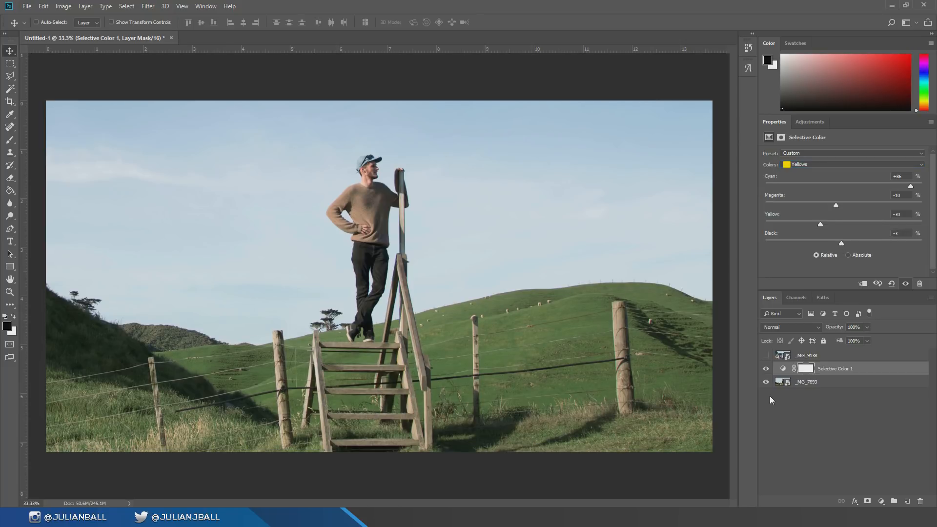
{"action": "left_click", "coordinate": [765, 369]}
{"action": "left_click", "coordinate": [765, 370]}
{"action": "left_click", "coordinate": [765, 369]}
{"action": "left_click", "coordinate": [765, 369]}
In the Greens, lower magenta to the minimum, raise yellow strongly and increase black slightly
{"action": "left_click", "coordinate": [795, 165]}
{"action": "left_click", "coordinate": [799, 187]}
{"action": "left_click_drag", "start_coordinate": [845, 205], "coordinate": [718, 206]}
{"action": "left_click_drag", "start_coordinate": [850, 224], "coordinate": [926, 224]}
{"action": "mouse_move", "coordinate": [843, 239]}
{"action": "left_mouse_down"}
{"action": "mouse_move", "coordinate": [741, 239]}
{"action": "mouse_move", "coordinate": [920, 241]}
{"action": "mouse_move", "coordinate": [854, 239]}
{"action": "left_mouse_up"}
In the Cyans, raise cyan strongly, adjust magenta, and set yellow to -100 and black to +100
{"action": "left_click", "coordinate": [809, 168]}
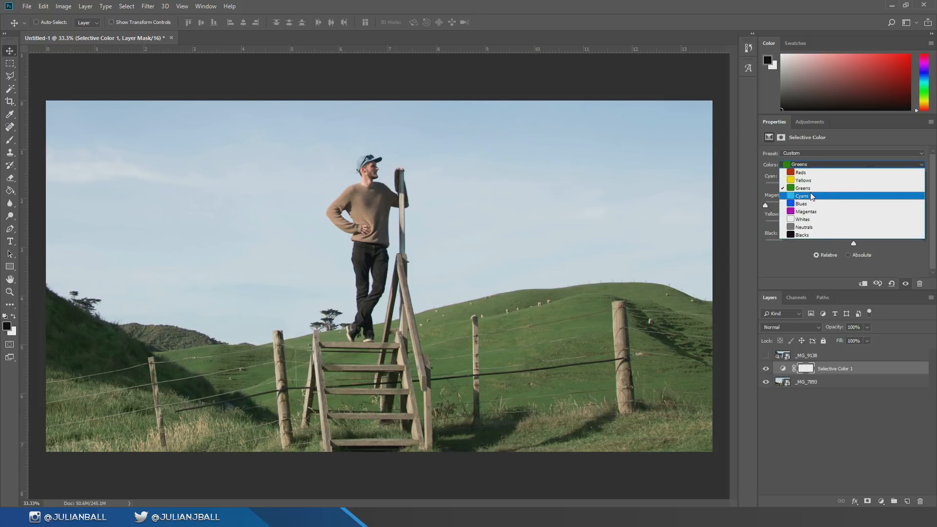
{"action": "left_click", "coordinate": [813, 197]}
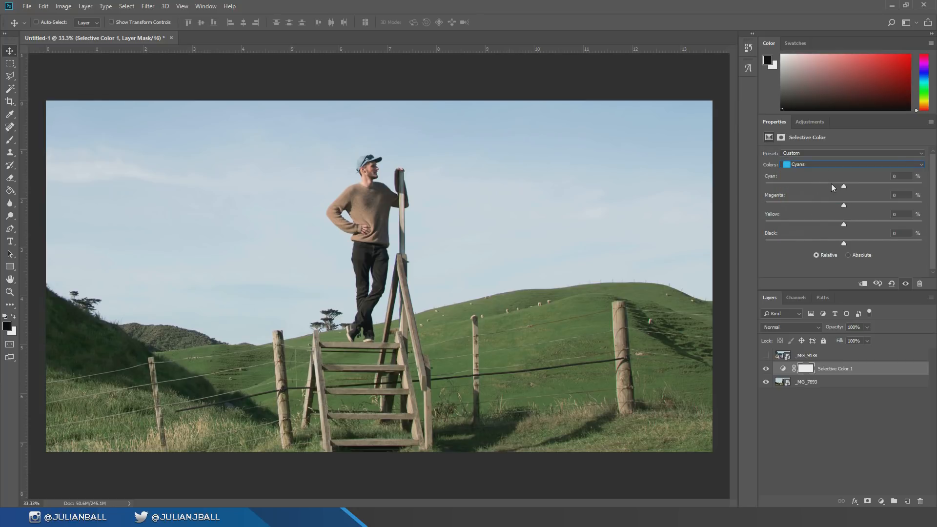
{"action": "left_click_drag", "start_coordinate": [833, 187], "coordinate": [914, 194]}
{"action": "left_click_drag", "start_coordinate": [846, 202], "coordinate": [789, 229]}
{"action": "left_click_drag", "start_coordinate": [906, 227], "coordinate": [925, 226]}
{"action": "left_click_drag", "start_coordinate": [854, 245], "coordinate": [925, 244]}
{"action": "left_click_drag", "start_coordinate": [866, 223], "coordinate": [611, 241]}
{"action": "left_click_drag", "start_coordinate": [853, 240], "coordinate": [936, 244]}
Set the Blues to cyan +100, magenta +45, yellow -100 and black +100, and compare the photo before and after
{"action": "left_click", "coordinate": [788, 164]}
{"action": "left_click", "coordinate": [838, 183]}
{"action": "left_click_drag", "start_coordinate": [773, 190], "coordinate": [935, 188]}
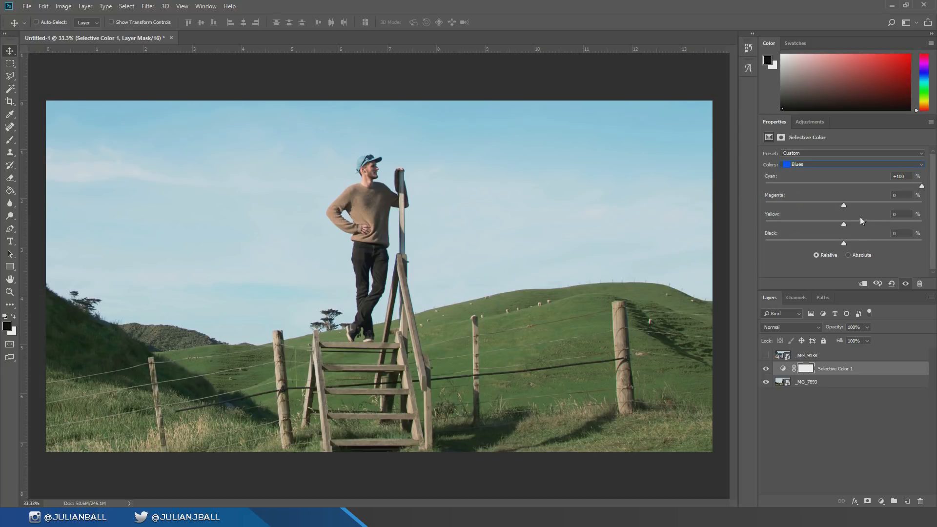
{"action": "left_click_drag", "start_coordinate": [844, 204], "coordinate": [905, 206]}
{"action": "left_click_drag", "start_coordinate": [844, 224], "coordinate": [764, 225]}
{"action": "left_click_drag", "start_coordinate": [855, 242], "coordinate": [927, 243]}
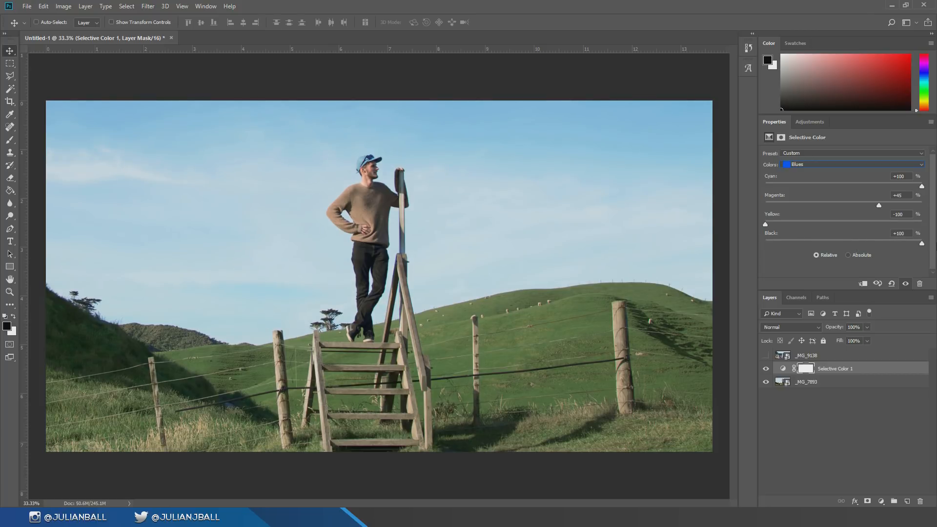
{"action": "left_click", "coordinate": [765, 368]}
{"action": "left_click", "coordinate": [766, 368]}
{"action": "left_click", "coordinate": [765, 368]}
{"action": "left_click", "coordinate": [765, 368]}
Set the Reds to cyan -42, magenta -3, yellow +100 and black +43, and compare the photo before and after
{"action": "left_click", "coordinate": [805, 165]}
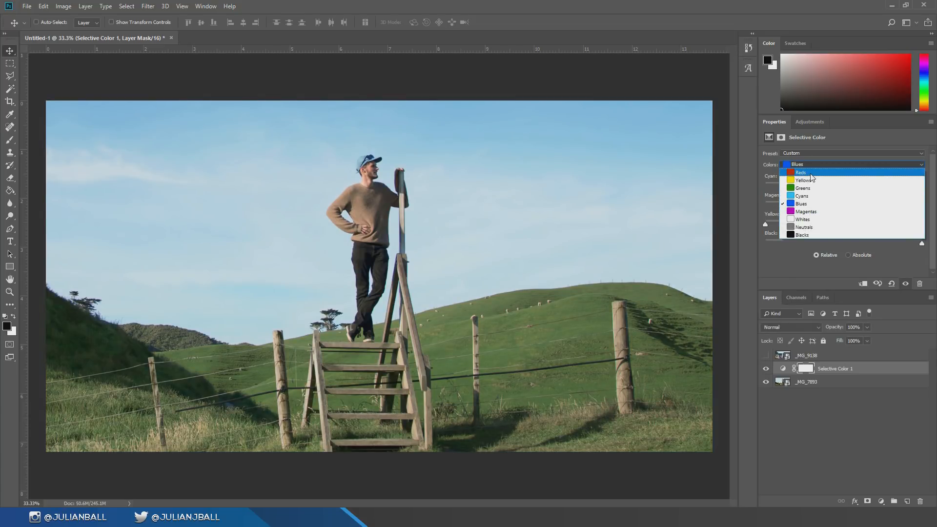
{"action": "left_click", "coordinate": [810, 172]}
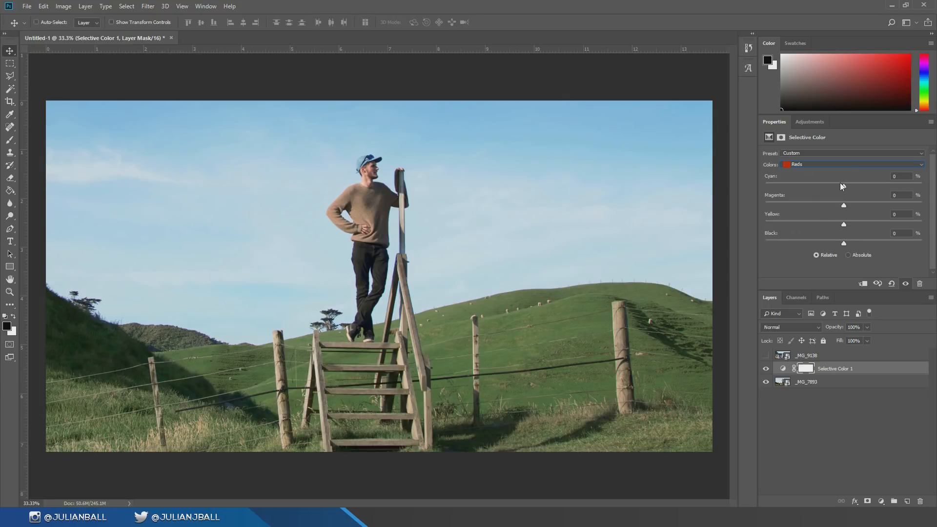
{"action": "left_click_drag", "start_coordinate": [841, 183], "coordinate": [795, 183]}
{"action": "left_click_drag", "start_coordinate": [910, 184], "coordinate": [861, 193]}
{"action": "left_click_drag", "start_coordinate": [843, 206], "coordinate": [806, 225]}
{"action": "left_click_drag", "start_coordinate": [883, 244], "coordinate": [854, 242]}
{"action": "left_click", "coordinate": [764, 374]}
{"action": "left_click", "coordinate": [765, 374]}
Duplicate the Selective Color 1 layer and compare the photo with the copy hidden and shown
{"action": "left_click", "coordinate": [869, 405]}
{"action": "left_click", "coordinate": [867, 377]}
{"action": "key", "text": "ctrl+j"}
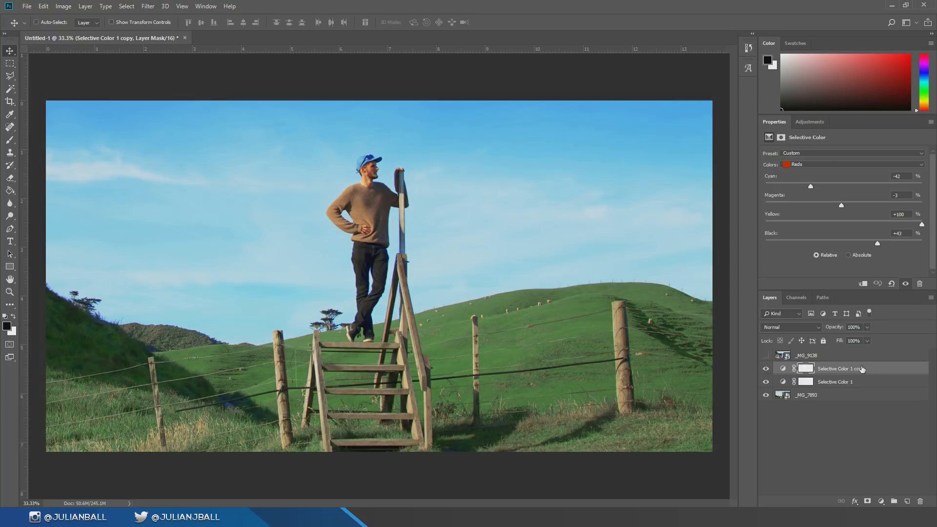
{"action": "key", "text": "ctrl+minus"}
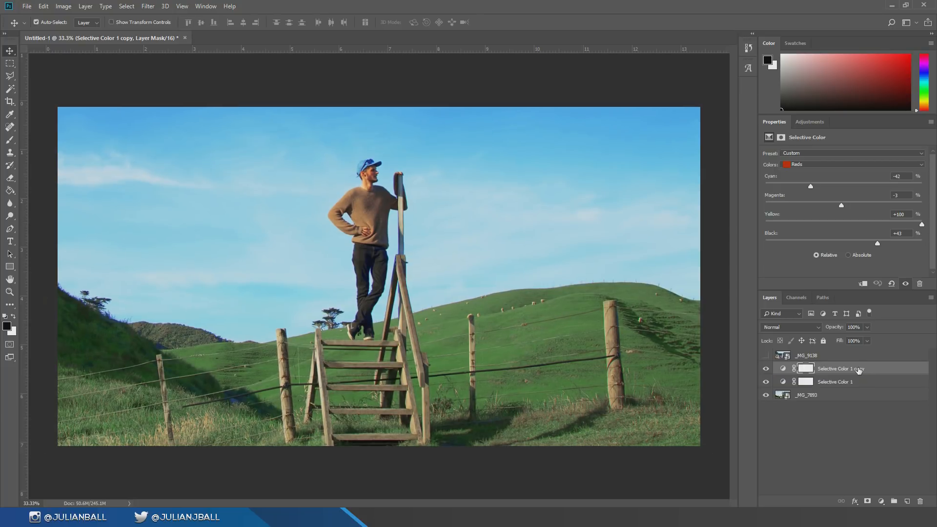
{"action": "key", "text": "ctrl+plus"}
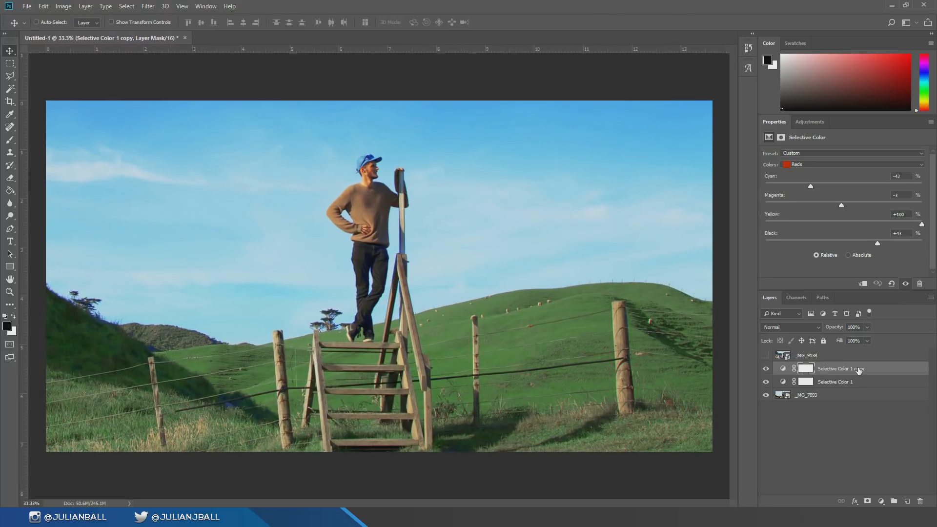
{"action": "left_click", "coordinate": [766, 370]}
{"action": "left_click", "coordinate": [767, 369]}
Try the Default preset on the duplicated Selective Color layer and undo it
{"action": "left_click", "coordinate": [802, 155]}
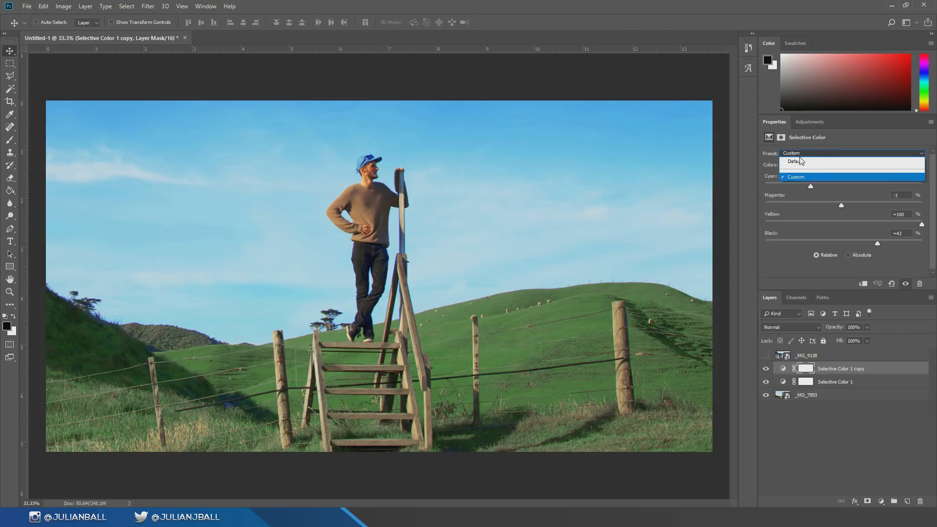
{"action": "left_click", "coordinate": [800, 161]}
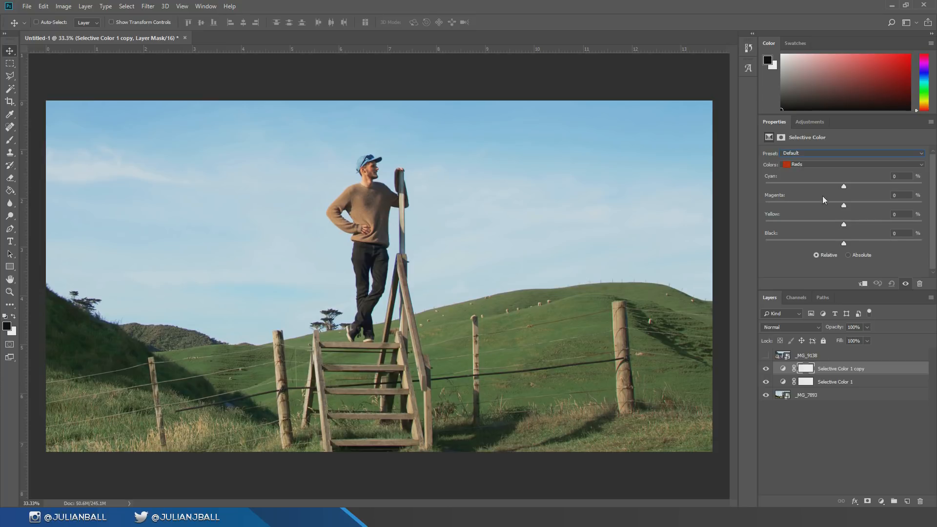
{"action": "key", "text": "ctrl+z"}
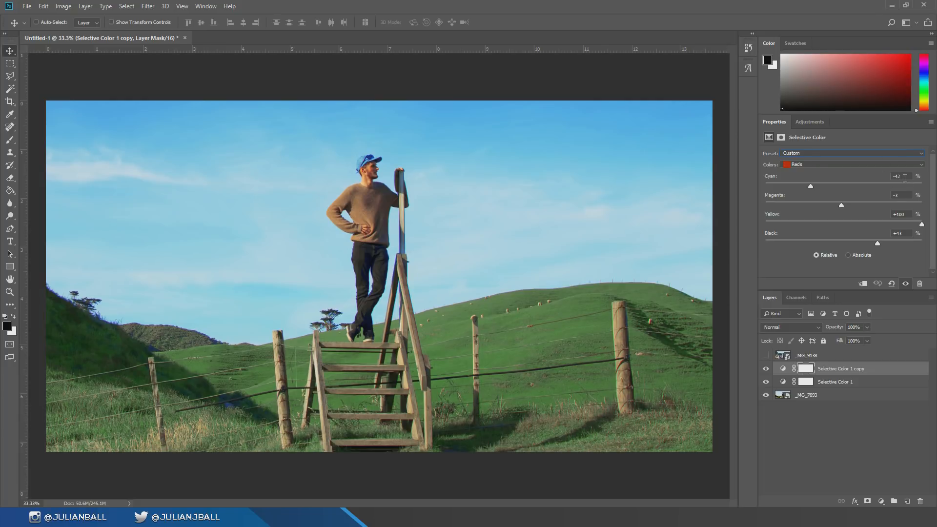
Reset the Reds of the duplicated Selective Color layer to 0
{"action": "left_click_drag", "start_coordinate": [902, 177], "coordinate": [877, 178]}
{"action": "type", "text": "0"}
{"action": "key", "text": "Tab"}
{"action": "type", "text": "0"}
{"action": "key", "text": "Tab"}
{"action": "type", "text": "0"}
Review the color ranges of the duplicated layer, including Magentas, and compare the photo with the layer hidden and shown
{"action": "left_click", "coordinate": [822, 162]}
{"action": "left_click", "coordinate": [824, 172]}
{"action": "left_click", "coordinate": [824, 164]}
{"action": "left_click", "coordinate": [820, 202]}
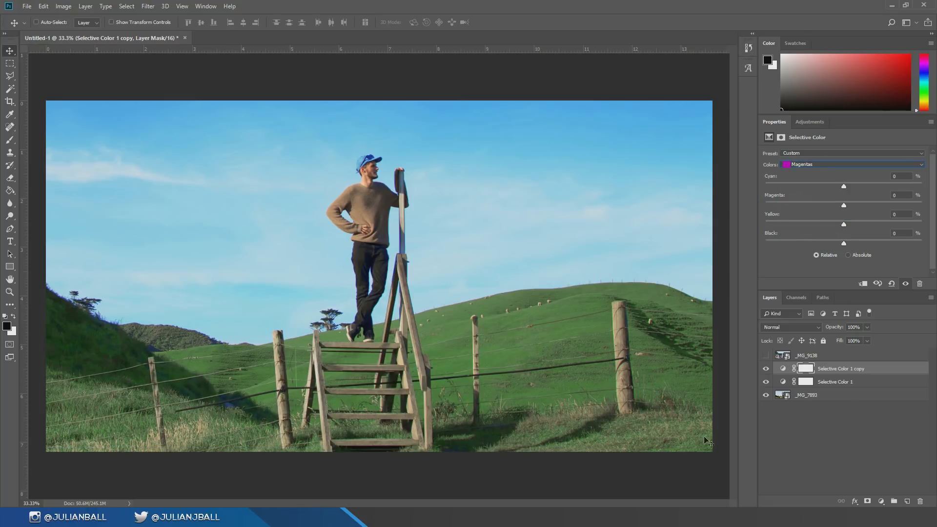
{"action": "left_click", "coordinate": [764, 371]}
{"action": "left_click", "coordinate": [764, 371]}
{"action": "left_click", "coordinate": [764, 371]}
{"action": "left_click", "coordinate": [764, 371]}
Adjust the Greens of the duplicated Selective Color layer, changing cyan and lowering black slightly
{"action": "left_click", "coordinate": [830, 164]}
{"action": "left_click", "coordinate": [830, 190]}
{"action": "left_click_drag", "start_coordinate": [834, 186], "coordinate": [874, 208]}
Set the Cyans of the duplicated layer to cyan +100, magenta +61, yellow -88 and black +100
{"action": "left_click", "coordinate": [823, 166]}
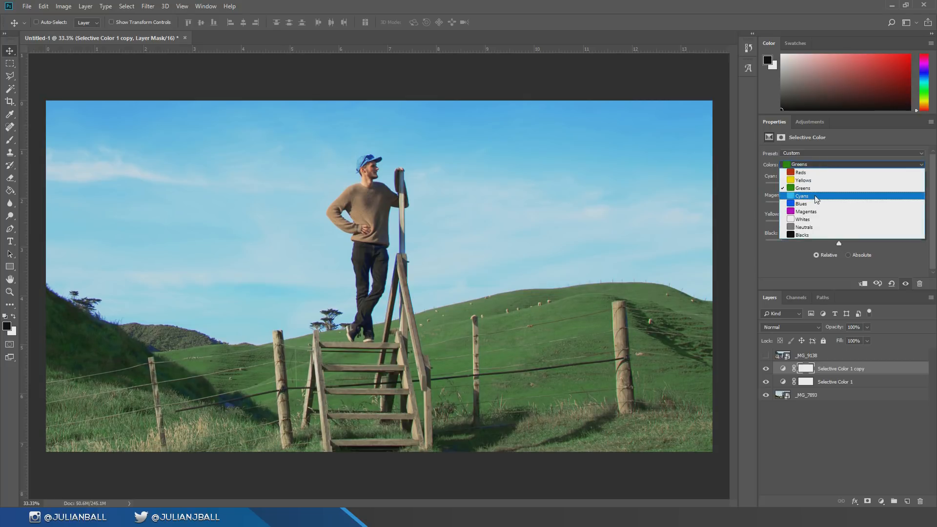
{"action": "left_click", "coordinate": [831, 193]}
{"action": "left_click_drag", "start_coordinate": [850, 183], "coordinate": [923, 185]}
{"action": "left_click_drag", "start_coordinate": [842, 203], "coordinate": [891, 204]}
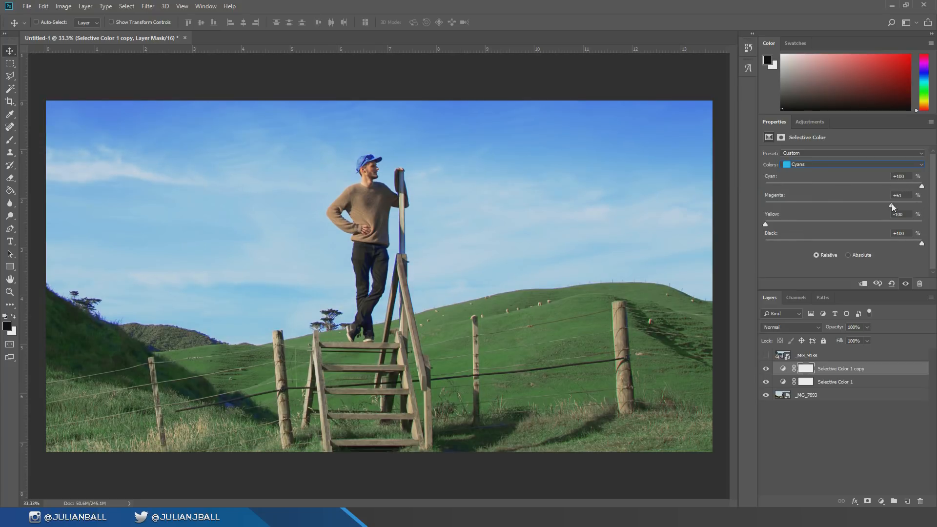
{"action": "left_click_drag", "start_coordinate": [827, 222], "coordinate": [801, 222]}
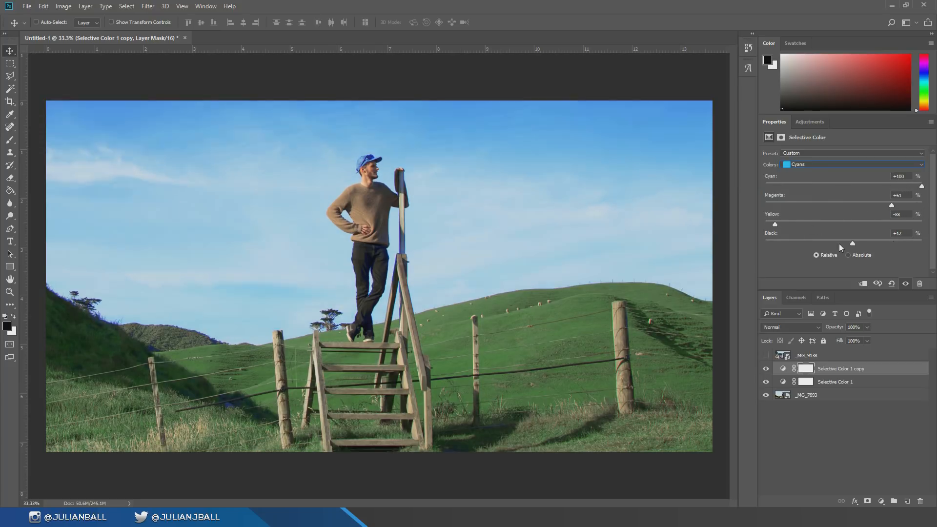
Set the cyan amount in the Blues of the duplicated layer to +88
{"action": "left_click", "coordinate": [806, 169]}
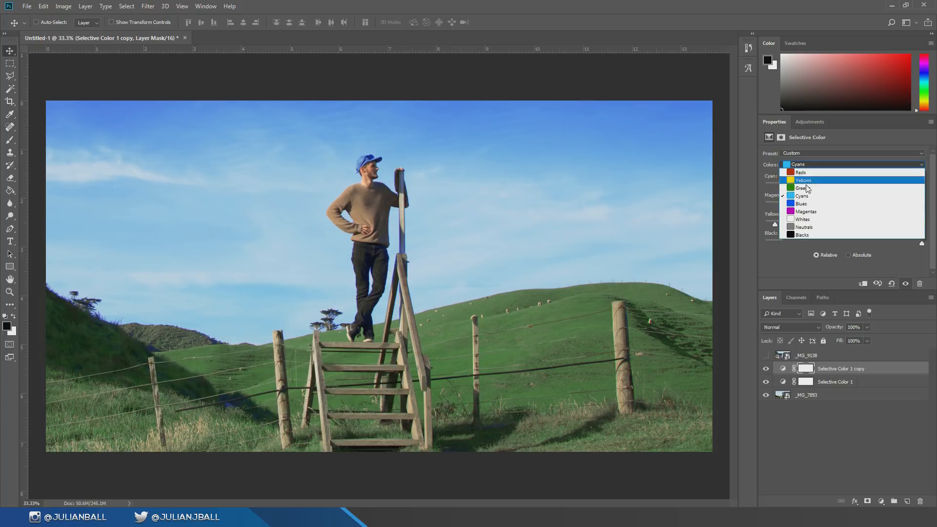
{"action": "left_click", "coordinate": [805, 200]}
{"action": "left_click_drag", "start_coordinate": [809, 187], "coordinate": [913, 187]}
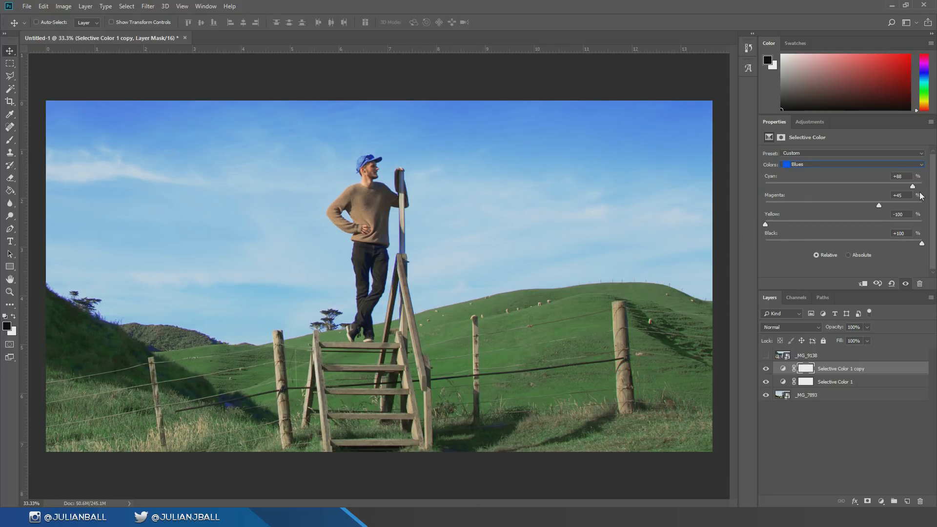
Set the Reds of the duplicated layer to cyan -28, magenta +7, yellow +19 and black +17
{"action": "left_click", "coordinate": [801, 164]}
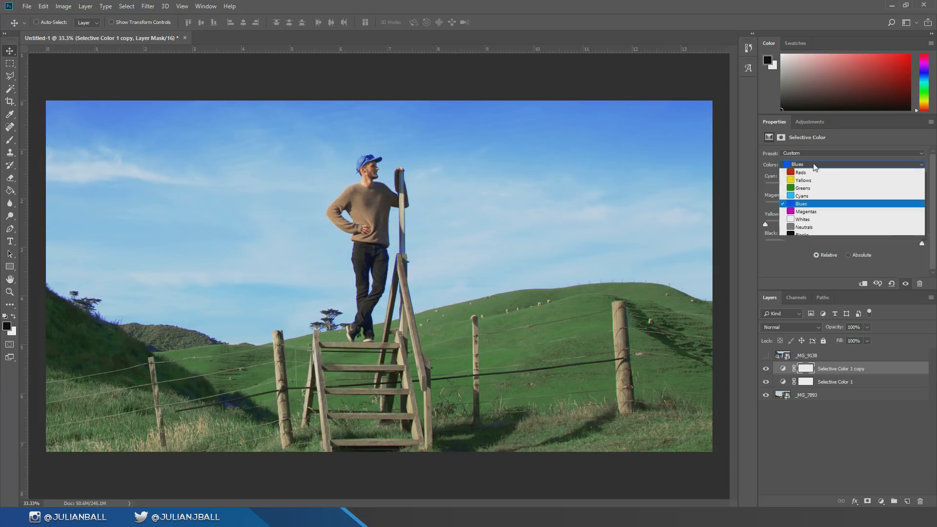
{"action": "left_click", "coordinate": [813, 174]}
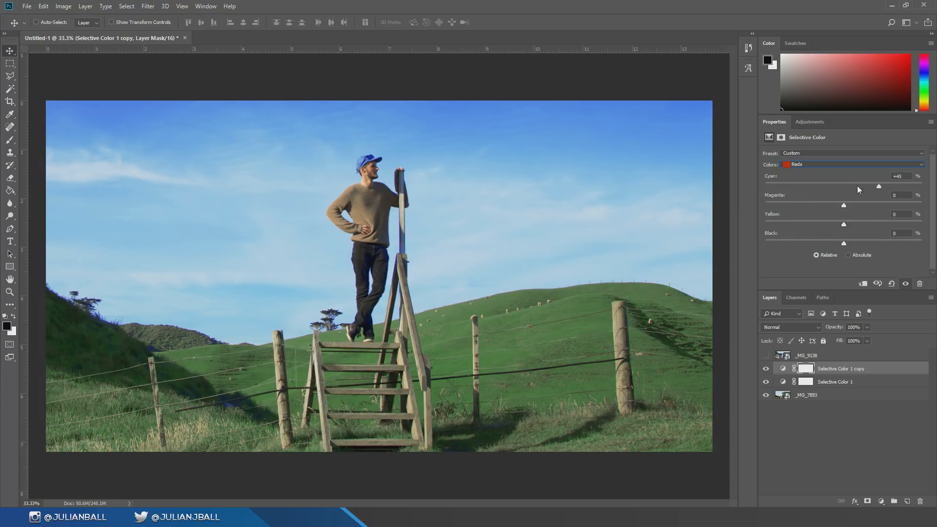
{"action": "left_click_drag", "start_coordinate": [844, 205], "coordinate": [806, 211]}
{"action": "left_click_drag", "start_coordinate": [844, 224], "coordinate": [923, 224]}
{"action": "mouse_move", "coordinate": [851, 244]}
{"action": "left_mouse_down"}
{"action": "mouse_move", "coordinate": [832, 239]}
{"action": "mouse_move", "coordinate": [858, 241]}
{"action": "left_mouse_up"}
{"action": "left_click", "coordinate": [859, 222]}
{"action": "key", "text": "ctrl+minus"}
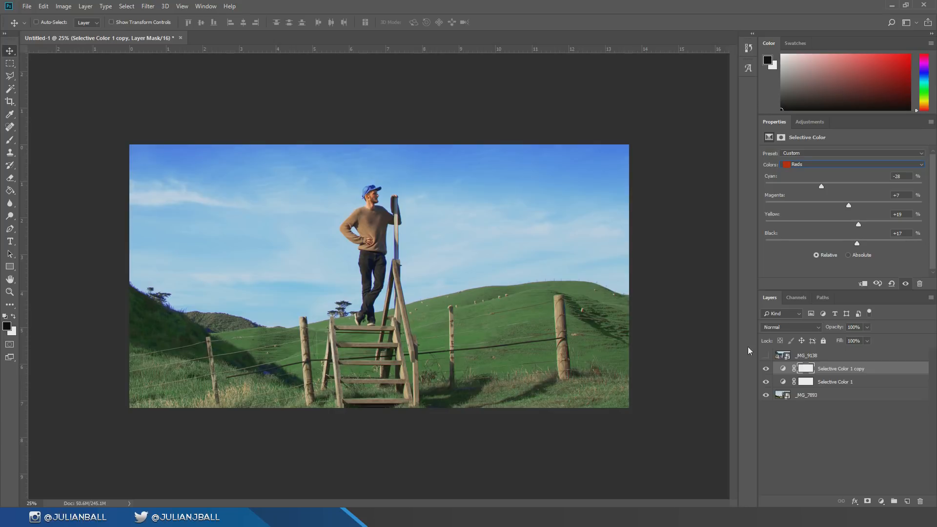
Group the two Selective Color adjustment layers above _MG_7893 into one layer group
{"action": "left_click", "coordinate": [832, 381], "text": "shift"}
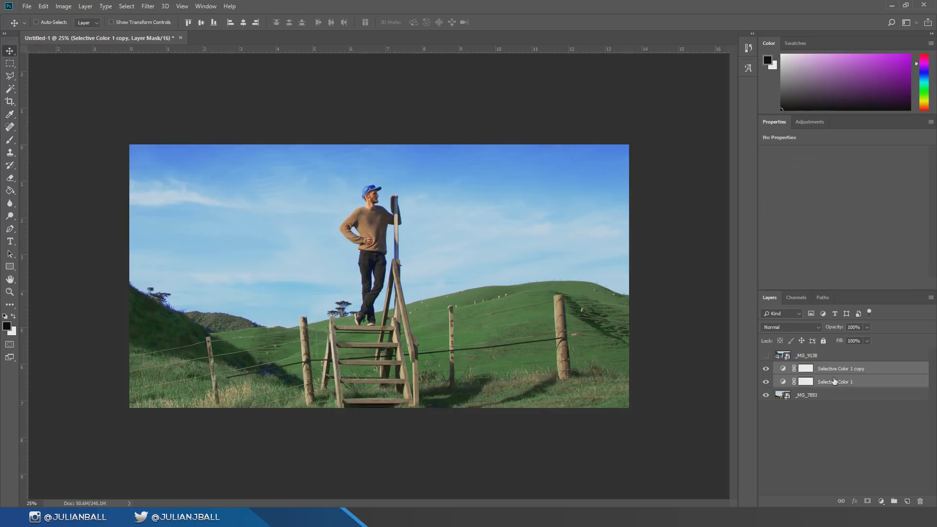
{"action": "key", "text": "ctrl"}
{"action": "key", "text": "ctrl"}
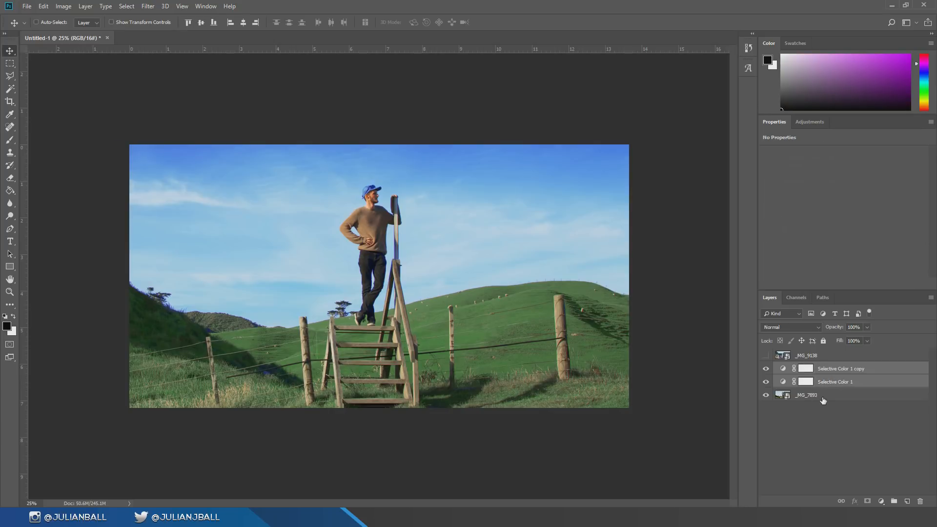
{"action": "key", "text": "ctrl+g"}
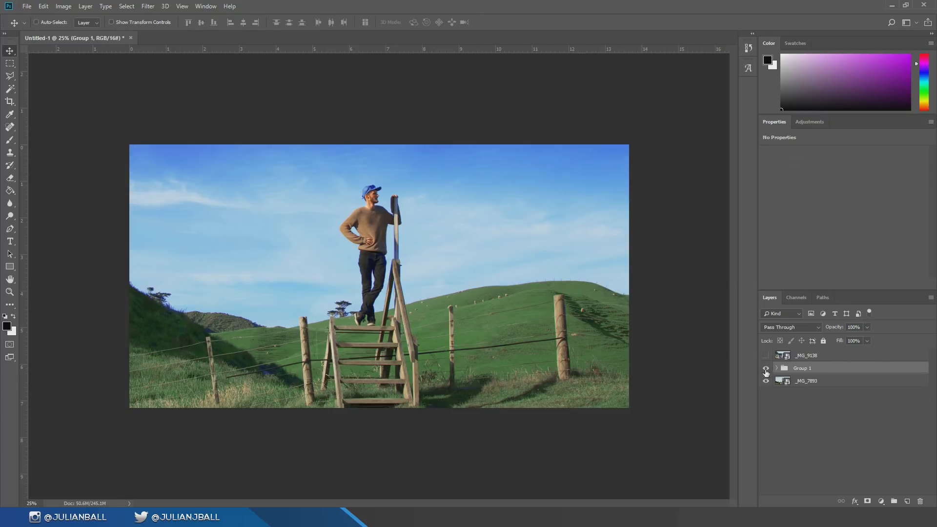
Toggle the visibility of the adjustment group repeatedly to compare the landscape portrait before and after grading
{"action": "left_click", "coordinate": [765, 369]}
{"action": "left_click", "coordinate": [765, 369]}
{"action": "left_click", "coordinate": [766, 369]}
{"action": "left_click", "coordinate": [766, 370]}
{"action": "left_click", "coordinate": [766, 370]}
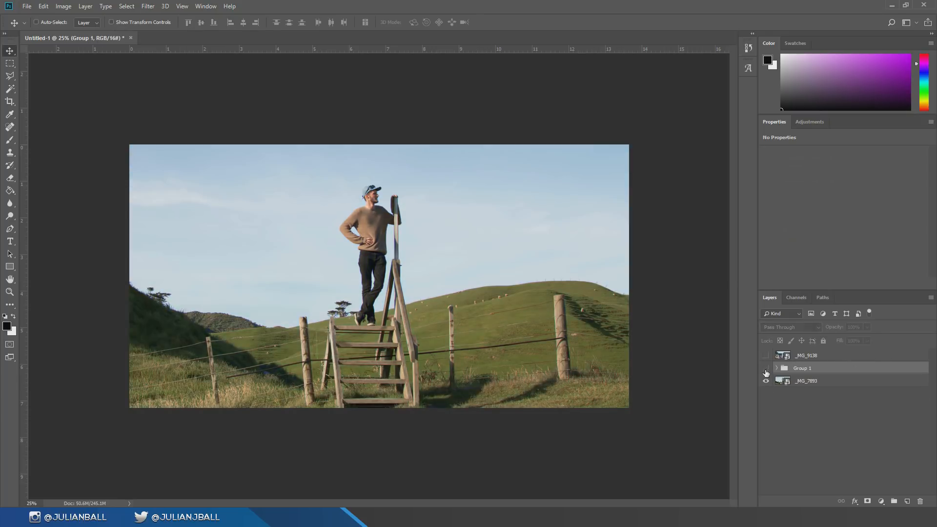
{"action": "left_click", "coordinate": [765, 369]}
{"action": "left_click", "coordinate": [765, 369]}
{"action": "left_click", "coordinate": [765, 369]}
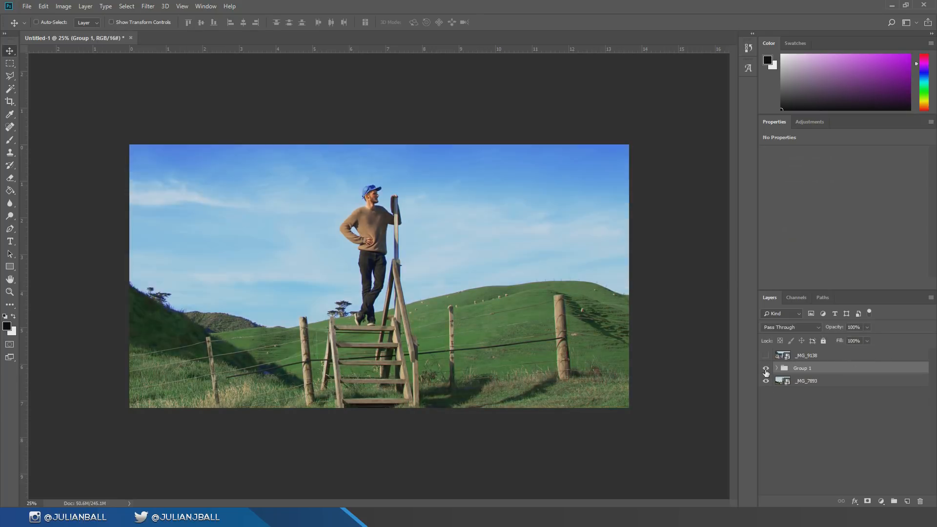
{"action": "left_click", "coordinate": [766, 370]}
{"action": "left_click", "coordinate": [766, 369]}
Show the _MG_9138 photo layer and make it the active layer
{"action": "left_click", "coordinate": [766, 356]}
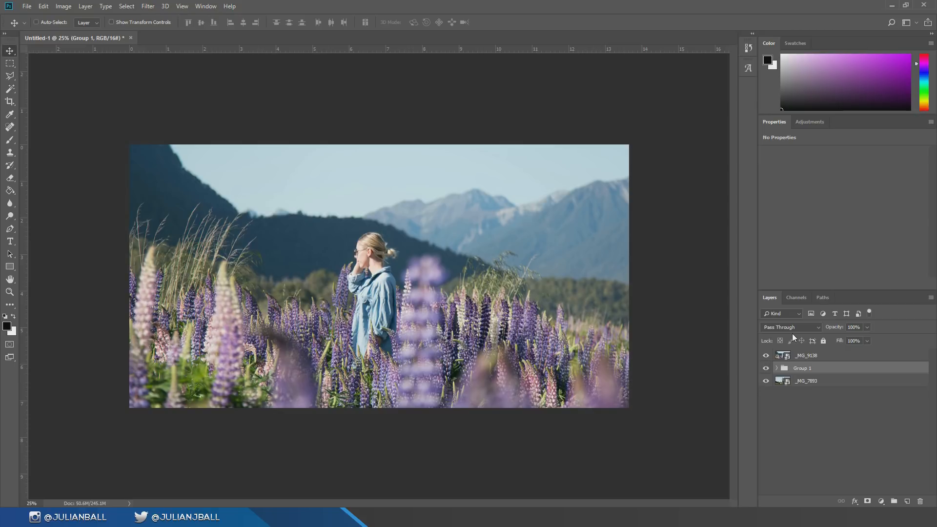
{"action": "left_click", "coordinate": [852, 358]}
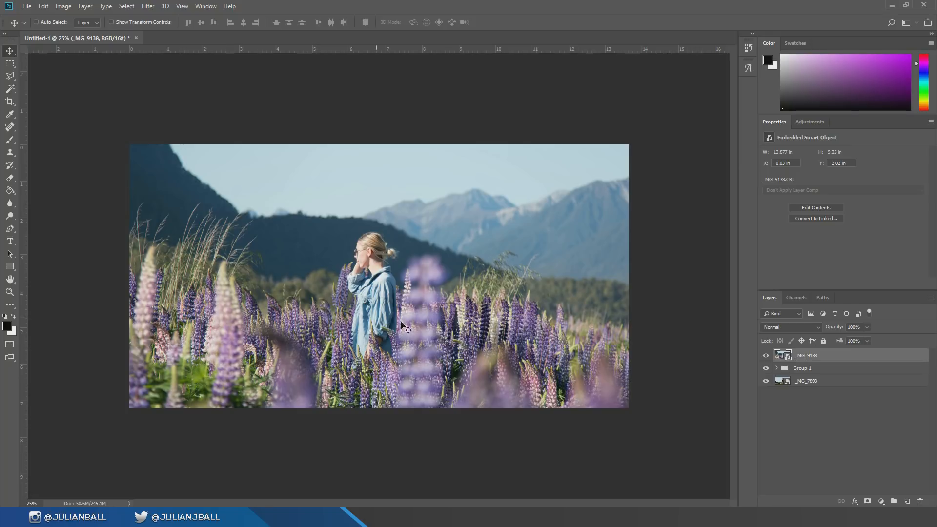
Add a Selective Color adjustment layer above _MG_9138 and adjust its Cyans, taking yellow to its minimum and raising black
{"action": "left_click", "coordinate": [809, 123]}
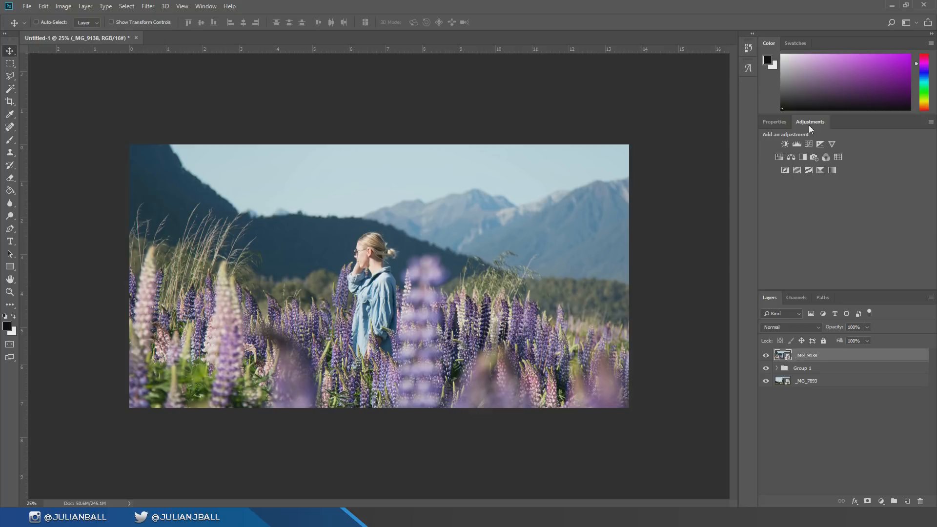
{"action": "left_click", "coordinate": [822, 171]}
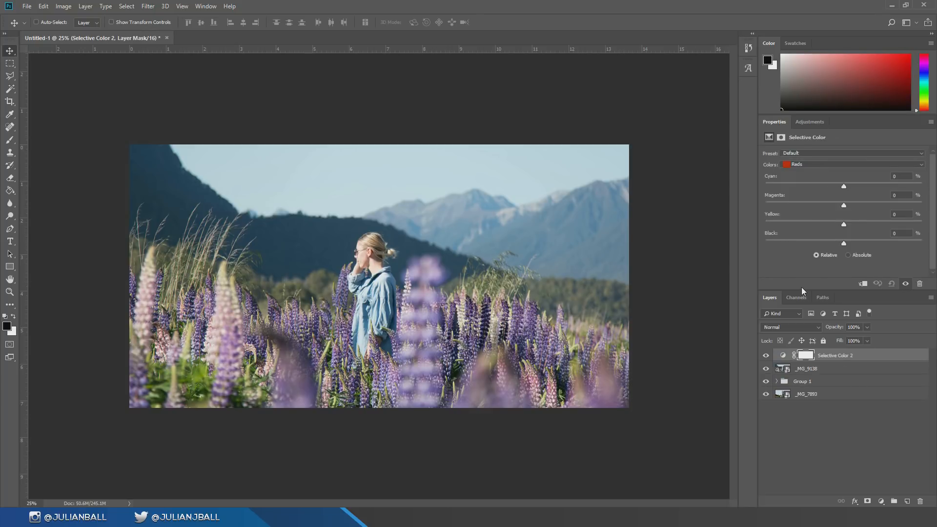
{"action": "left_click", "coordinate": [801, 164]}
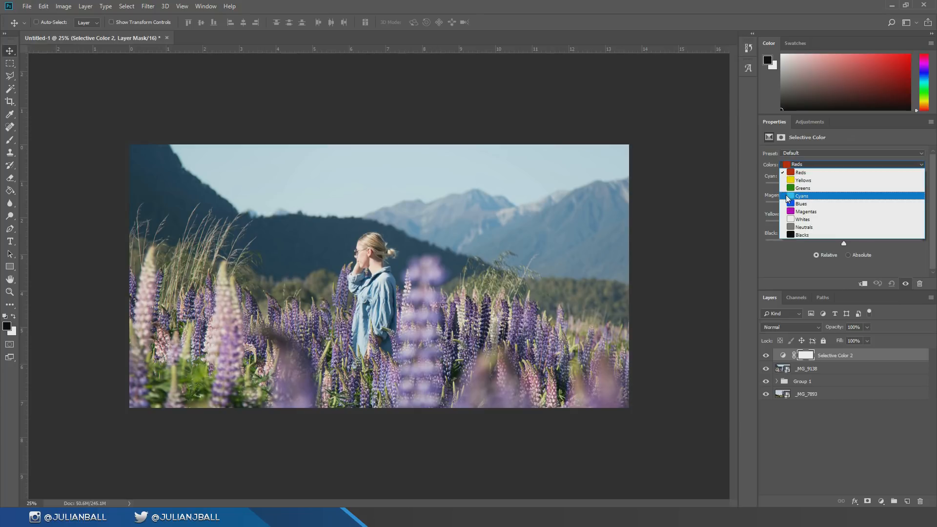
{"action": "left_click", "coordinate": [791, 197]}
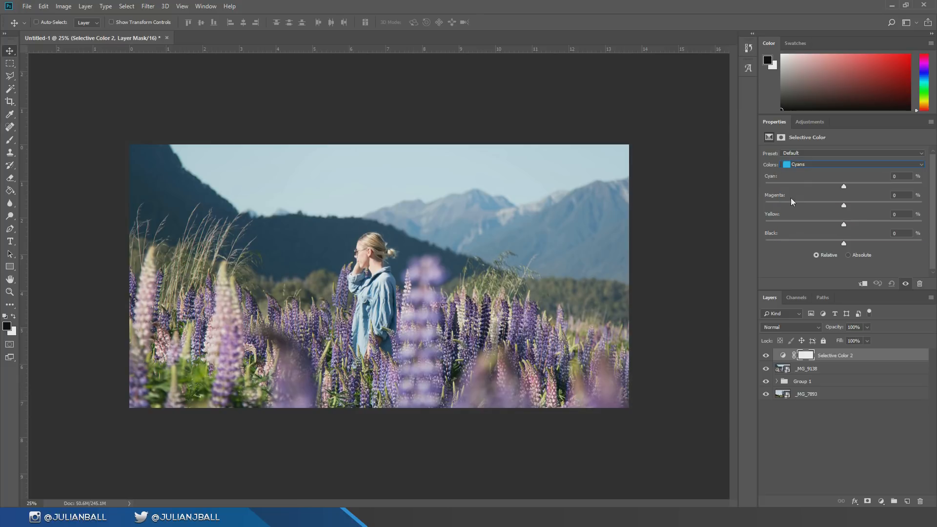
{"action": "left_click_drag", "start_coordinate": [844, 186], "coordinate": [774, 187]}
{"action": "left_click_drag", "start_coordinate": [895, 179], "coordinate": [909, 177]}
{"action": "left_click_drag", "start_coordinate": [780, 191], "coordinate": [920, 195]}
{"action": "left_click_drag", "start_coordinate": [842, 203], "coordinate": [853, 218]}
{"action": "left_click_drag", "start_coordinate": [845, 225], "coordinate": [651, 221]}
{"action": "left_click_drag", "start_coordinate": [852, 243], "coordinate": [875, 243]}
Set the Blues to cyan +54, magenta +41 and yellow -58, adjust black, and compare with the layer hidden and shown
{"action": "left_click", "coordinate": [827, 165]}
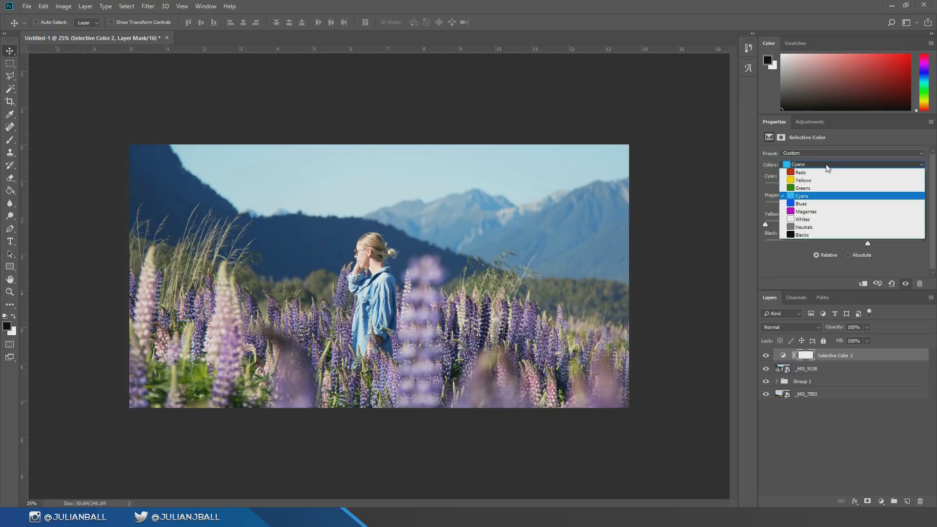
{"action": "left_click", "coordinate": [790, 205]}
{"action": "left_click_drag", "start_coordinate": [851, 185], "coordinate": [799, 224]}
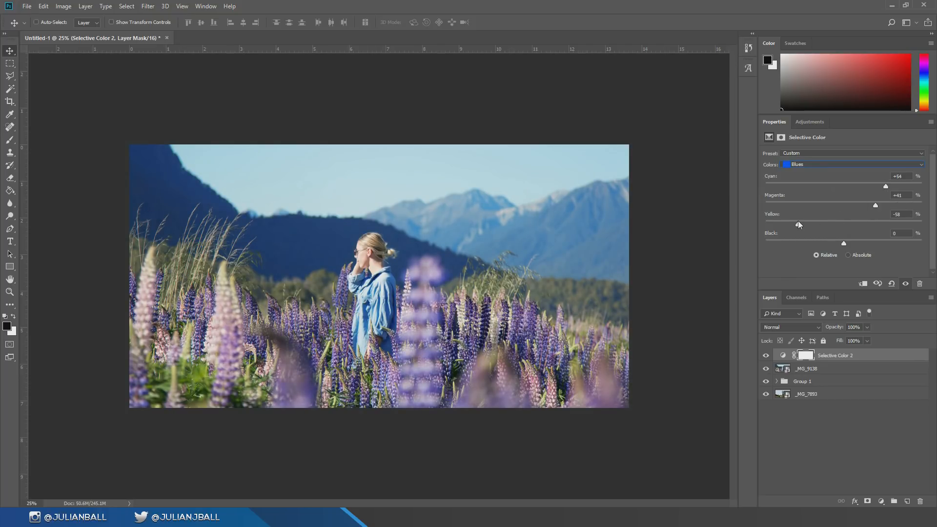
{"action": "mouse_move", "coordinate": [852, 241]}
{"action": "left_mouse_down"}
{"action": "mouse_move", "coordinate": [825, 242]}
{"action": "mouse_move", "coordinate": [849, 242]}
{"action": "left_mouse_up"}
{"action": "left_click", "coordinate": [767, 356]}
{"action": "left_click", "coordinate": [767, 356]}
Set the Magentas of the Selective Color layer to cyan -100, magenta +100, yellow +100 and black +100
{"action": "left_click", "coordinate": [811, 165]}
{"action": "left_click", "coordinate": [808, 211]}
{"action": "left_click", "coordinate": [814, 187]}
{"action": "left_click_drag", "start_coordinate": [912, 187], "coordinate": [765, 187]}
{"action": "left_click_drag", "start_coordinate": [854, 206], "coordinate": [923, 205]}
{"action": "left_click_drag", "start_coordinate": [844, 224], "coordinate": [923, 224]}
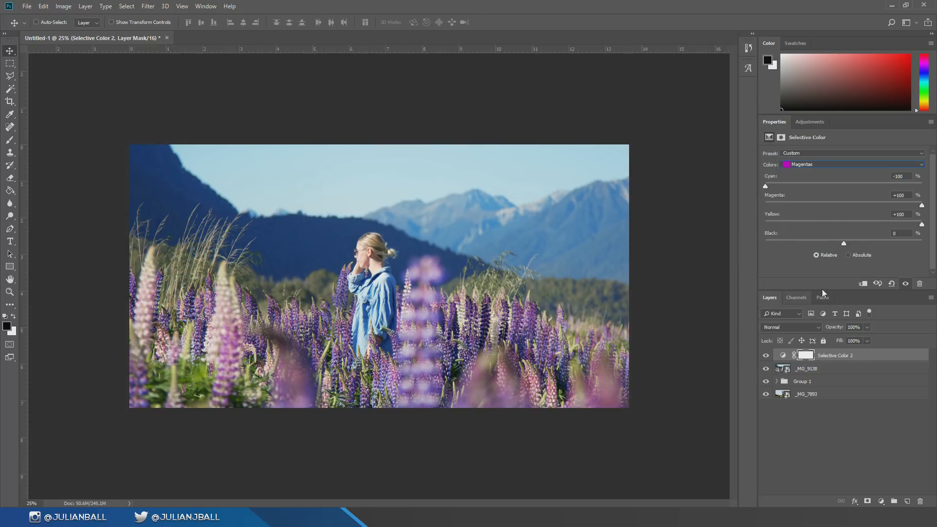
{"action": "left_click_drag", "start_coordinate": [845, 243], "coordinate": [928, 242]}
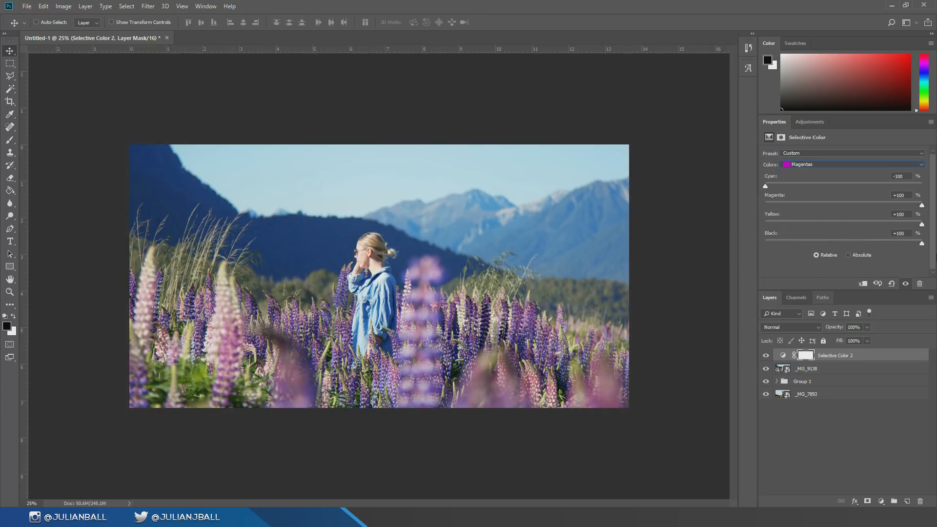
Try a change to the Yellows of the Selective Color layer, starting with cyan -100 and adjusting the remaining sliders
{"action": "left_click", "coordinate": [813, 165]}
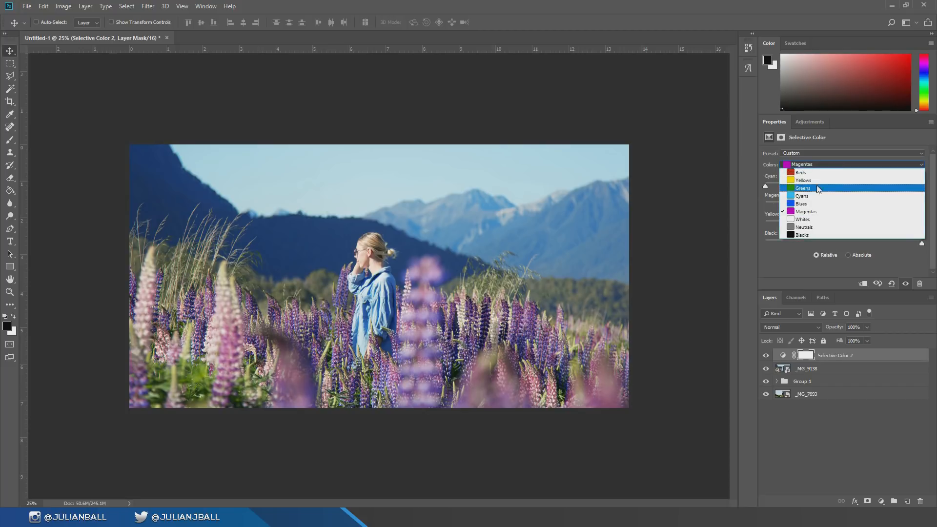
{"action": "left_click", "coordinate": [811, 183]}
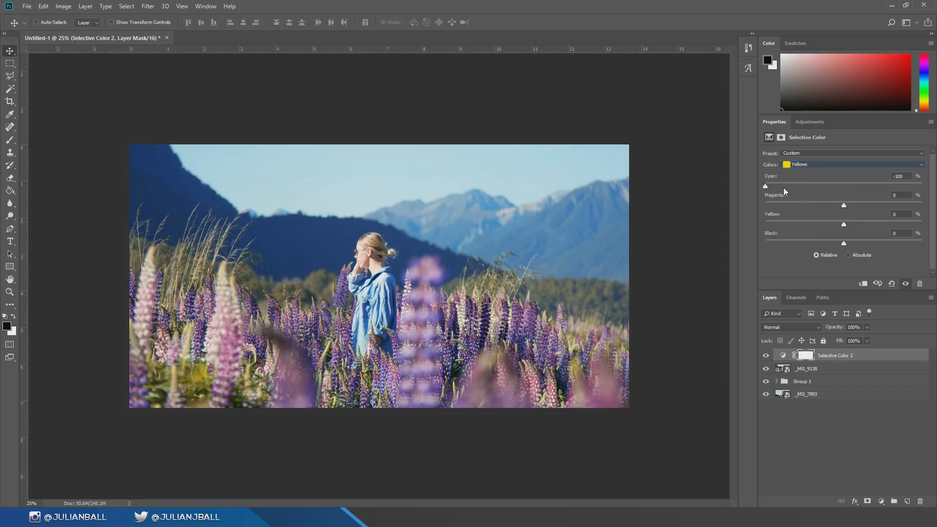
{"action": "left_click_drag", "start_coordinate": [763, 194], "coordinate": [754, 197]}
{"action": "left_click_drag", "start_coordinate": [854, 205], "coordinate": [823, 244]}
Reset the Selective Color layer to the Default preset and set the cyan amount in the Yellows to +50
{"action": "left_click", "coordinate": [799, 153]}
{"action": "left_click", "coordinate": [813, 171]}
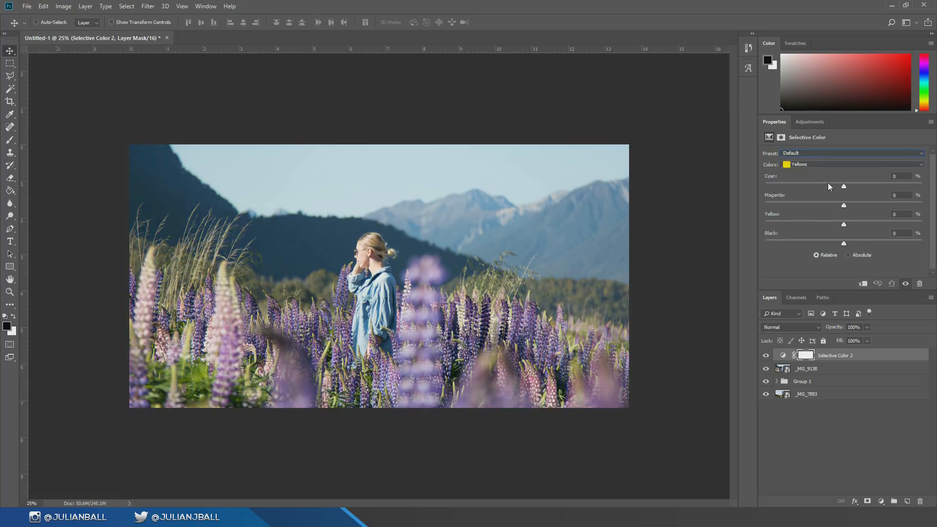
{"action": "left_click_drag", "start_coordinate": [828, 182], "coordinate": [882, 186]}
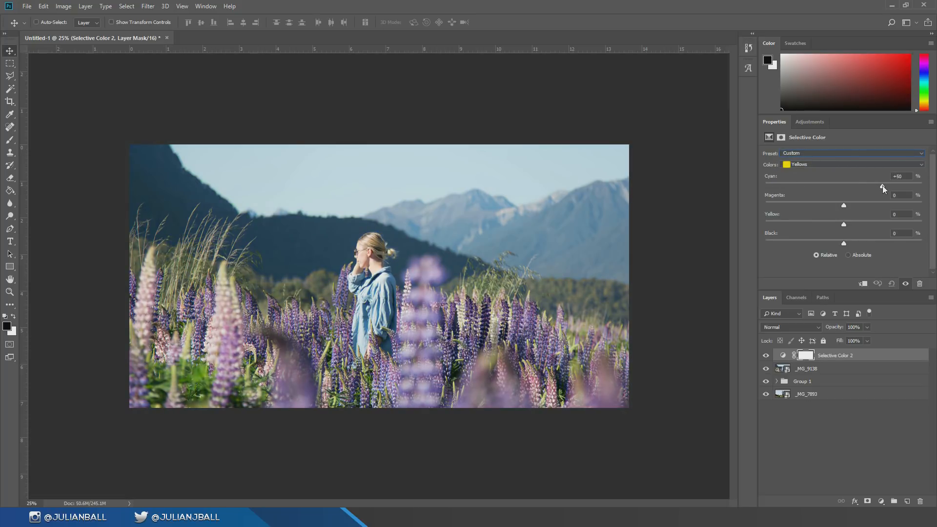
Set the Cyans of the Selective Color layer to cyan -100, magenta -37, yellow +94 and black -100
{"action": "left_click", "coordinate": [849, 164]}
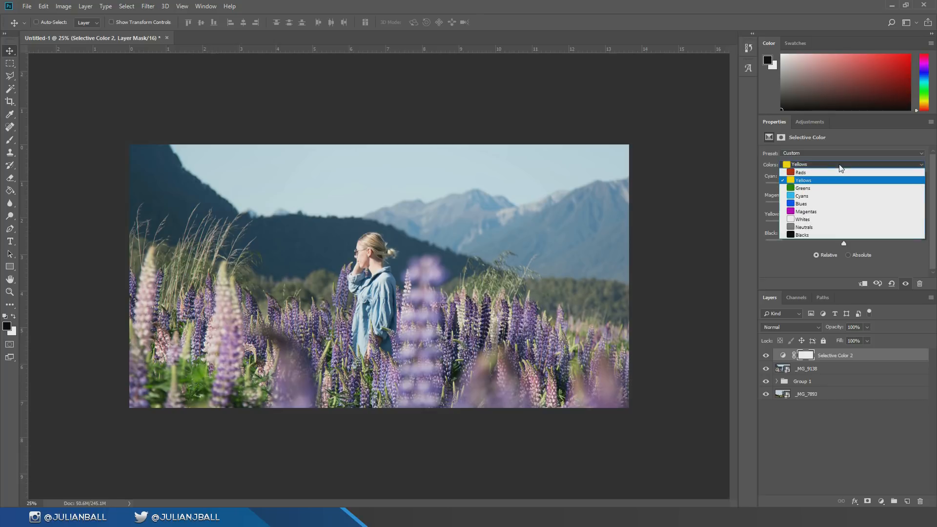
{"action": "left_click", "coordinate": [817, 197]}
{"action": "left_click_drag", "start_coordinate": [845, 186], "coordinate": [710, 183]}
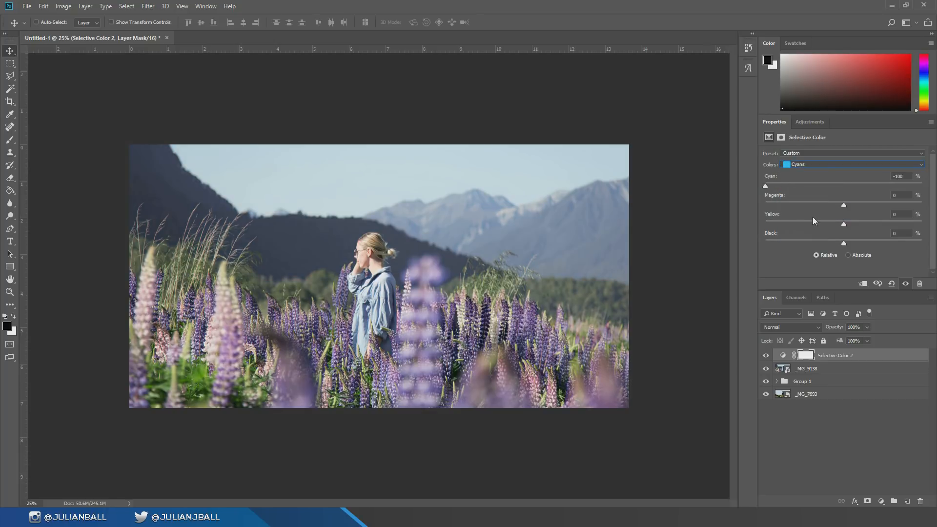
{"action": "left_click_drag", "start_coordinate": [841, 201], "coordinate": [918, 225]}
{"action": "left_click_drag", "start_coordinate": [844, 243], "coordinate": [764, 244]}
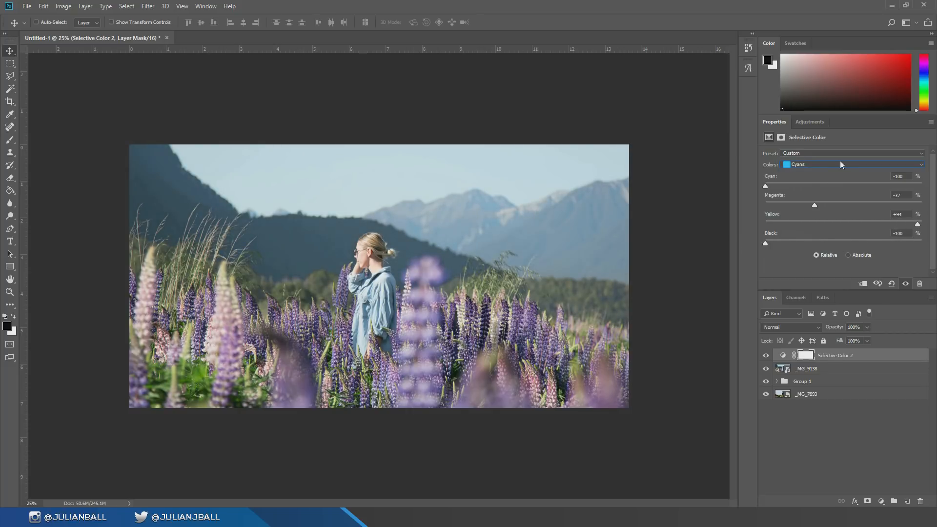
Set the Blues of the Selective Color layer to cyan -100, magenta +57, yellow +100 and black +100
{"action": "left_click", "coordinate": [840, 164]}
{"action": "left_click", "coordinate": [801, 204]}
{"action": "left_click_drag", "start_coordinate": [831, 185], "coordinate": [777, 185]}
{"action": "left_click_drag", "start_coordinate": [844, 205], "coordinate": [927, 224]}
{"action": "left_click_drag", "start_coordinate": [862, 245], "coordinate": [928, 243]}
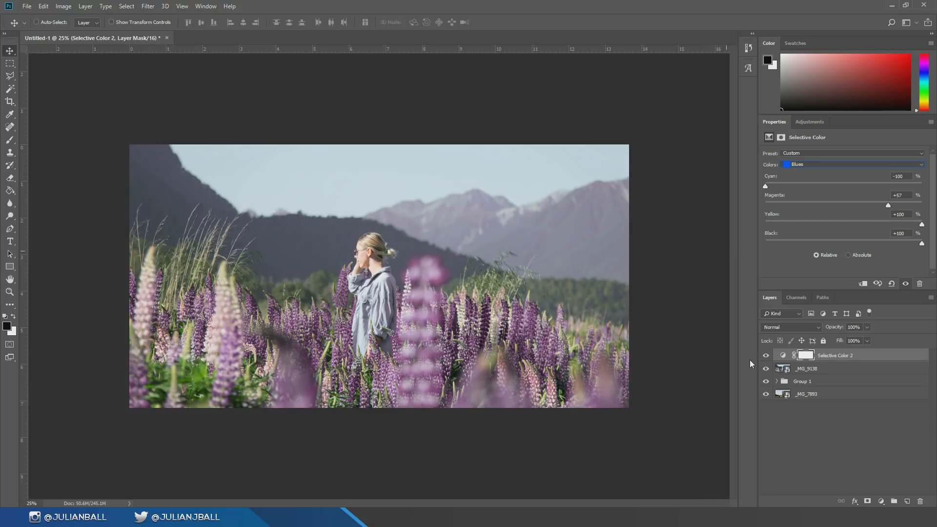
Compare the flower-field photo with the Selective Color 2 layer hidden and shown, and delete that adjustment layer
{"action": "left_click", "coordinate": [783, 357]}
{"action": "left_click", "coordinate": [765, 358]}
{"action": "left_click", "coordinate": [765, 359]}
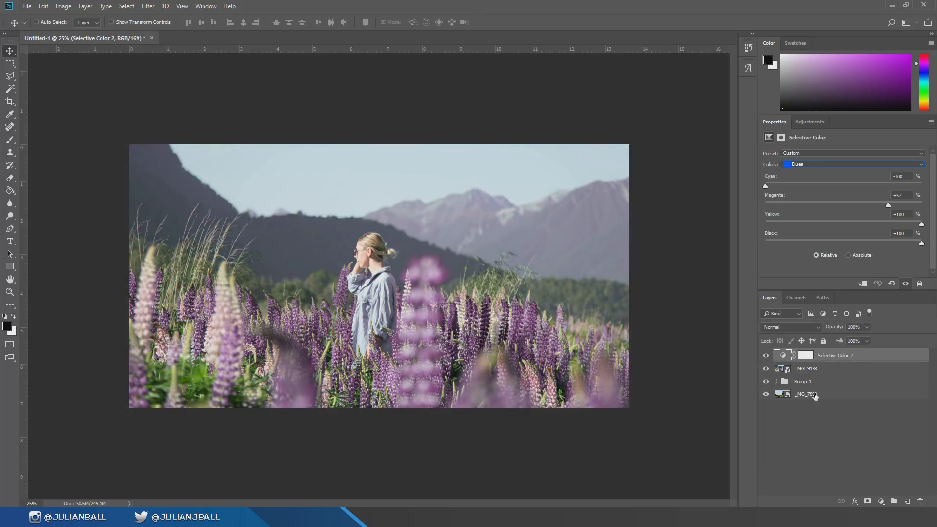
{"action": "key", "text": "Delete"}
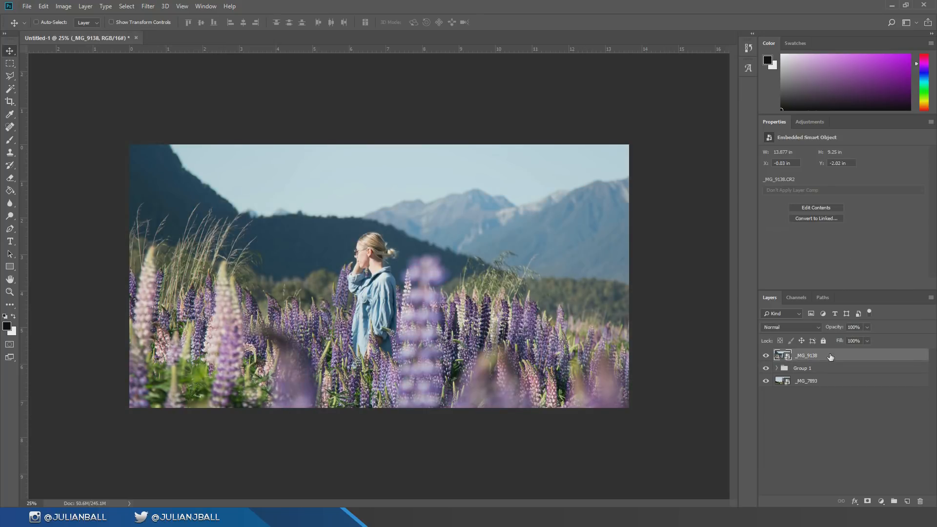